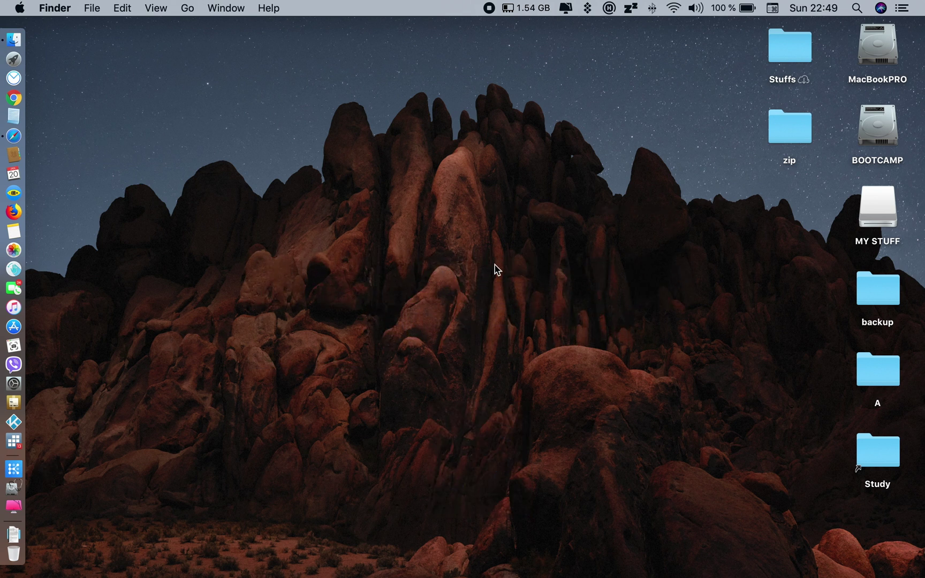
# Step: Bring up Spotlight search to look for the UltData - Mac app
pyautogui.press('super+space')
# Step: Launch UltData - Mac from Spotlight and pick the MY STUFF external drive as the scan location
pyautogui.write('screensultdata')
pyautogui.press('Return')
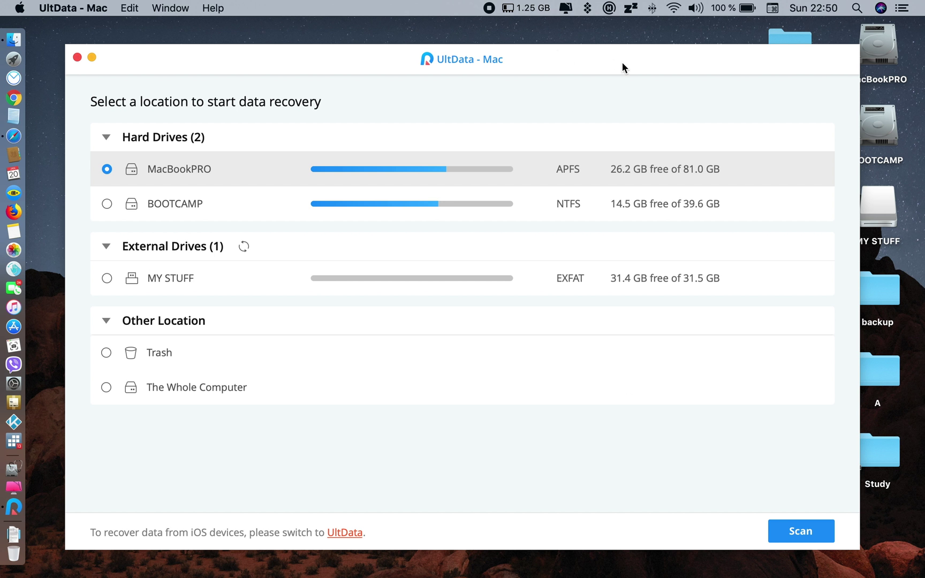
pyautogui.click(170, 199)
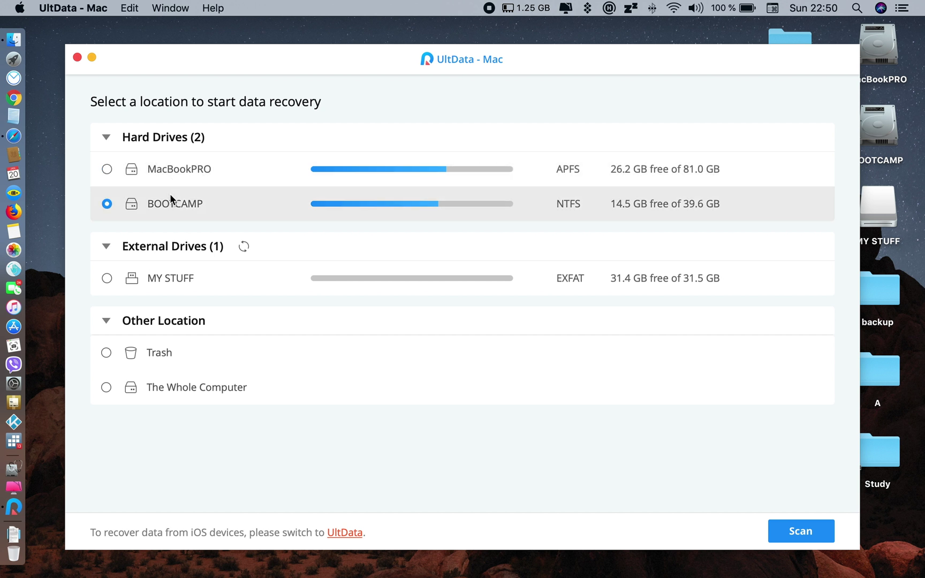
pyautogui.click(219, 287)
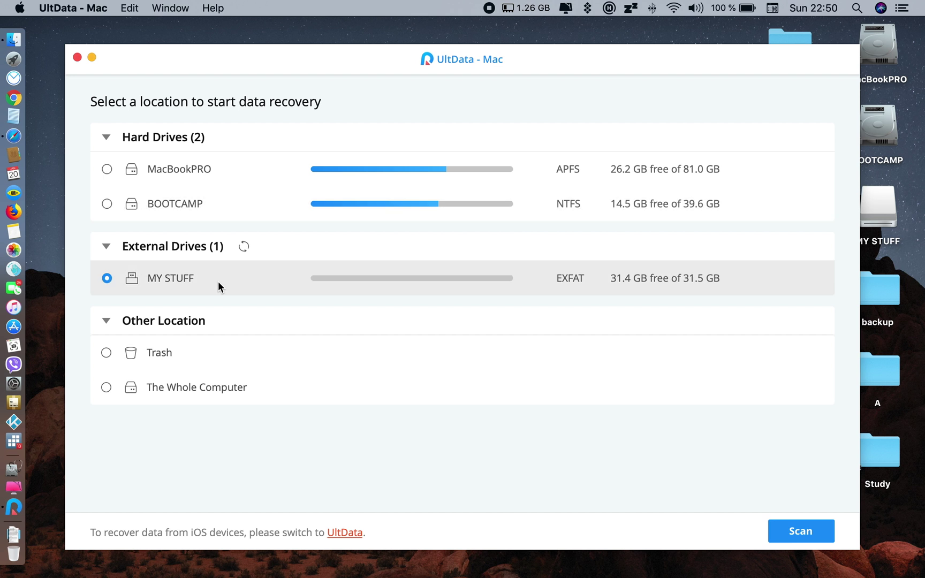
# Step: Switch to Safari's tenorshare.com UltData page and highlight the limited-time free-offer dates line
pyautogui.click(19, 137)
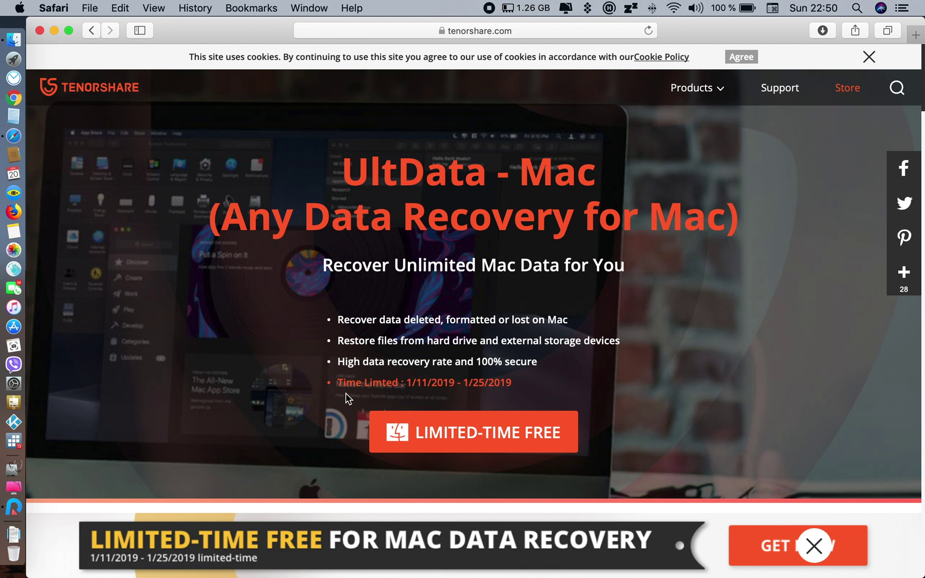
pyautogui.moveTo(337, 384); pyautogui.dragTo(503, 395)
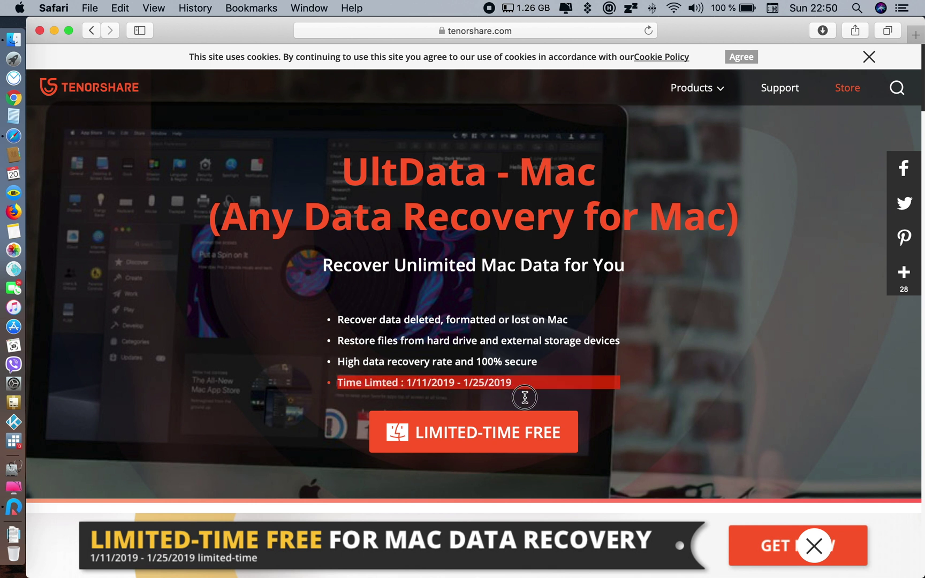
pyautogui.click(195, 294)
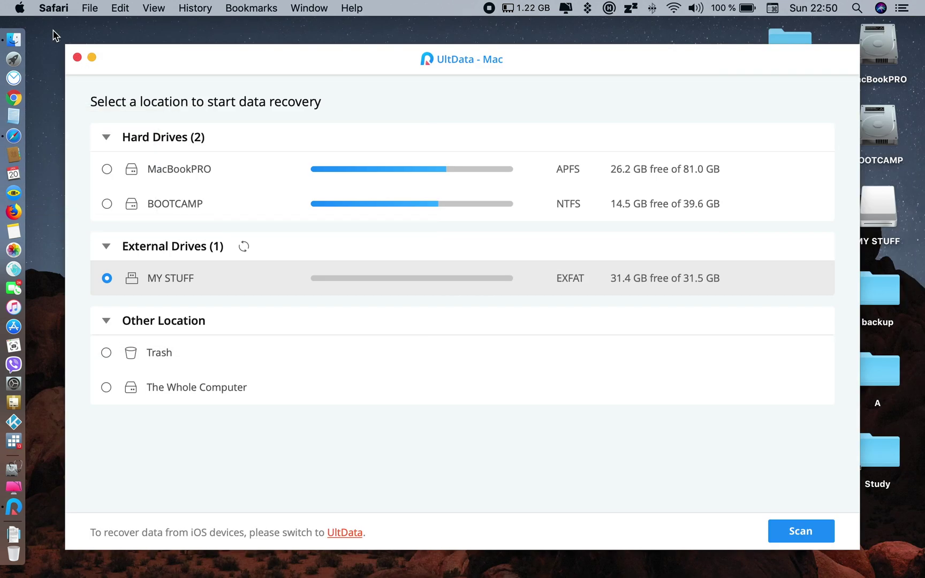
# Step: Start the MY STUFF scan, then open the drive in Finder to confirm it looks empty, and close it
pyautogui.click(287, 477)
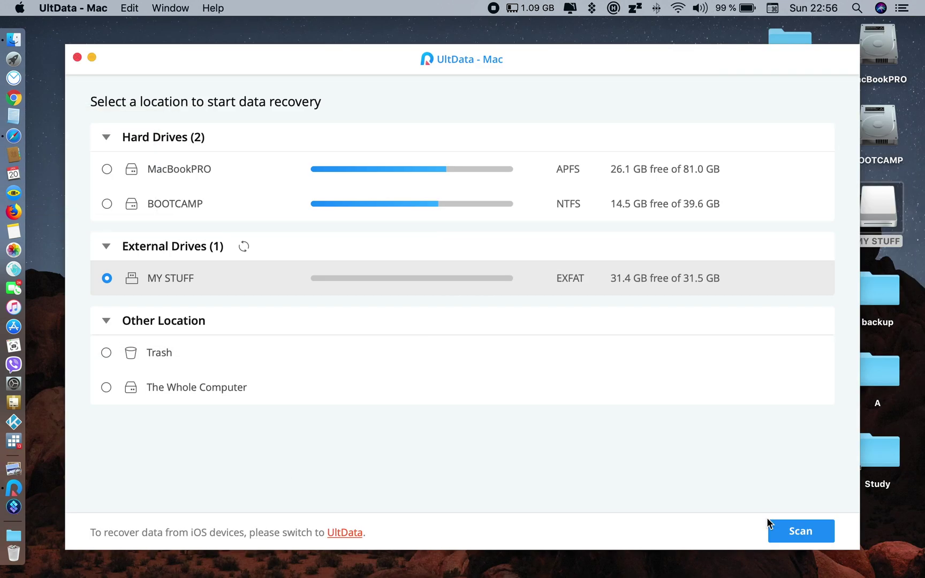
pyautogui.click(788, 529)
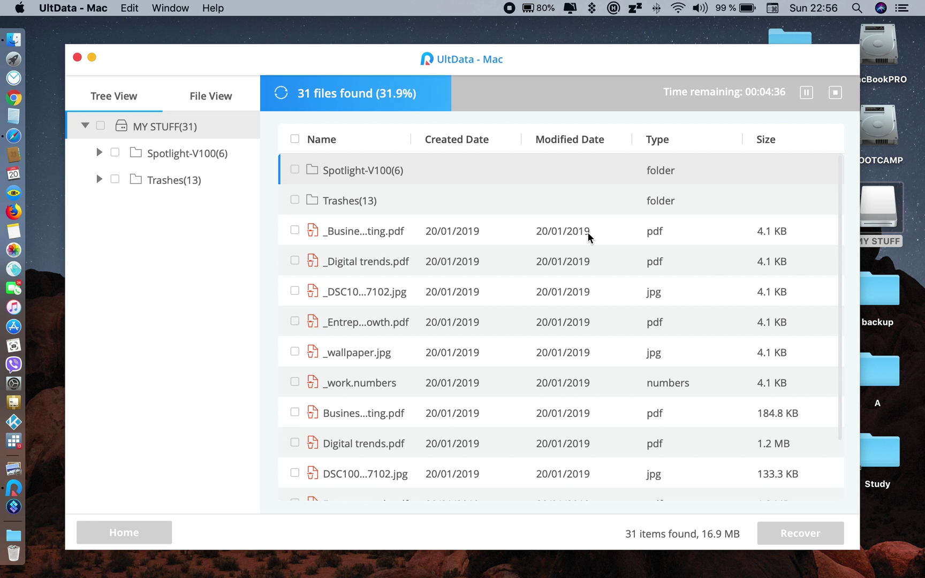
pyautogui.click(877, 217)
pyautogui.doubleClick(878, 217)
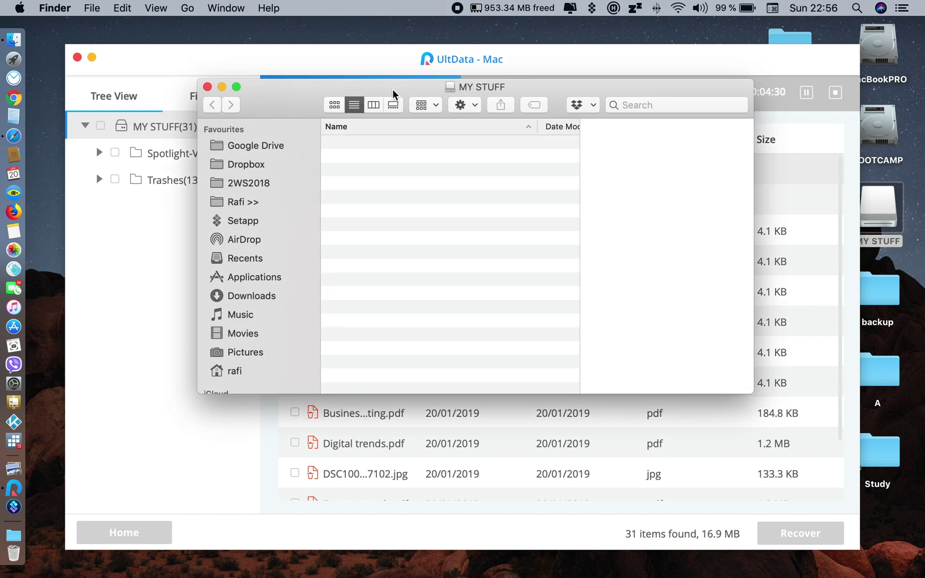
pyautogui.moveTo(411, 84); pyautogui.dragTo(349, 75)
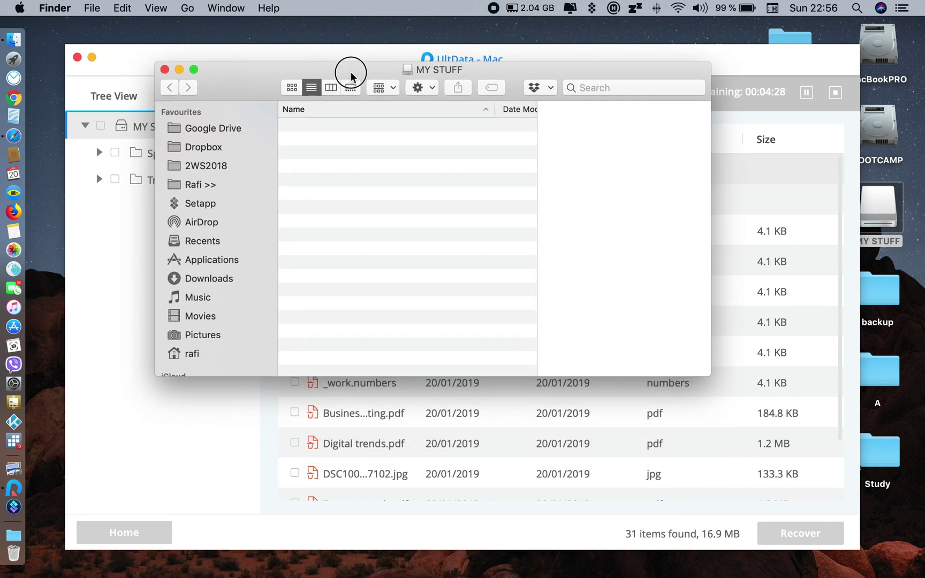
pyautogui.click(165, 70)
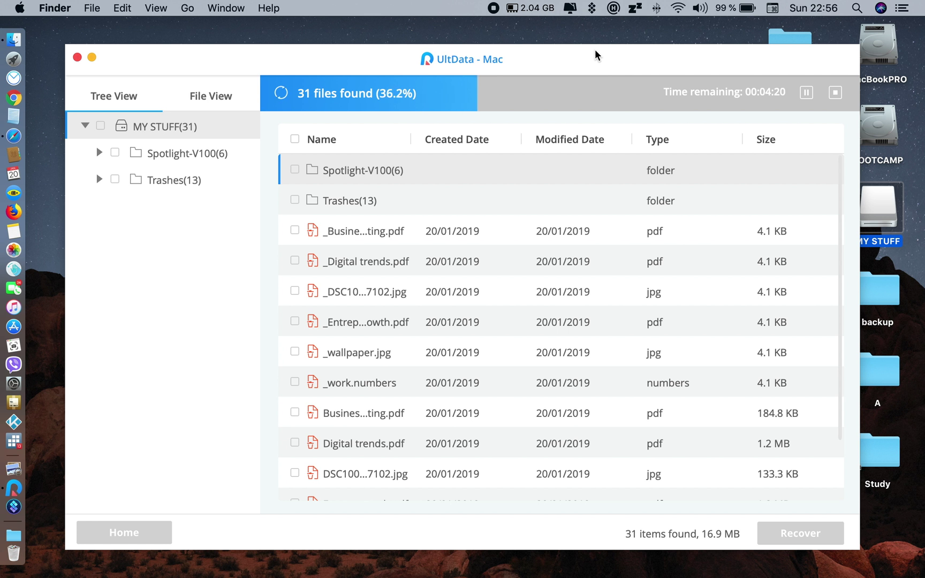
# Step: Scroll the growing results until the scan completes with 63 items (25.1 MB), then dismiss the notice
pyautogui.scroll(-3, 580, 268)
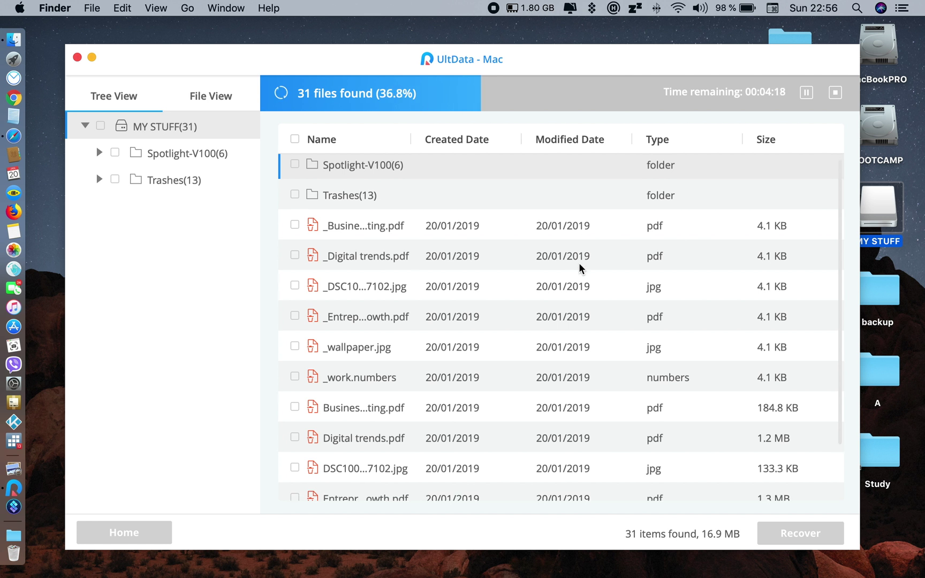
pyautogui.scroll(-2, 580, 268)
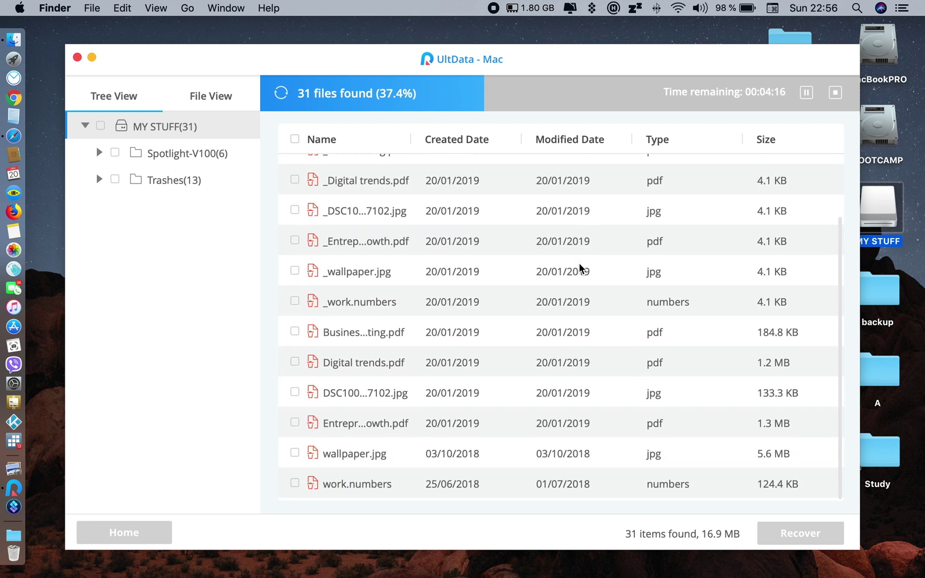
pyautogui.scroll(4, 581, 267)
pyautogui.scroll(-1, 580, 268)
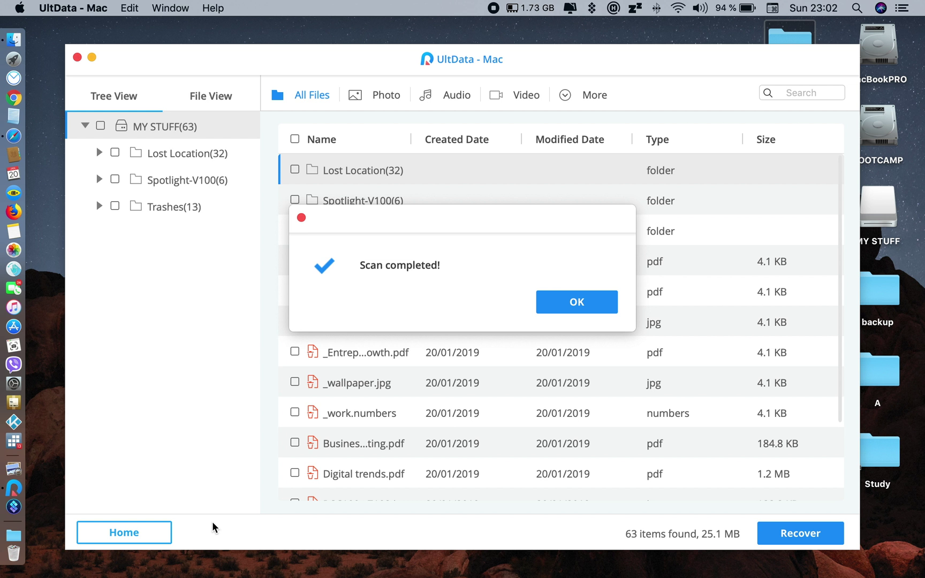
pyautogui.click(578, 305)
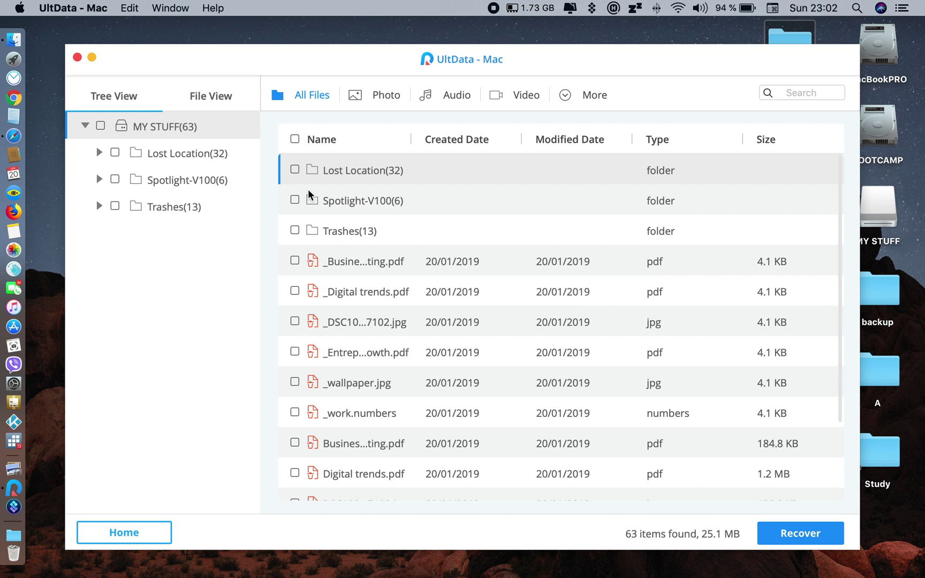
# Step: Browse the results in File View by Photo, Document, No Extension, Others and All Files, then return to Tree View
pyautogui.click(209, 101)
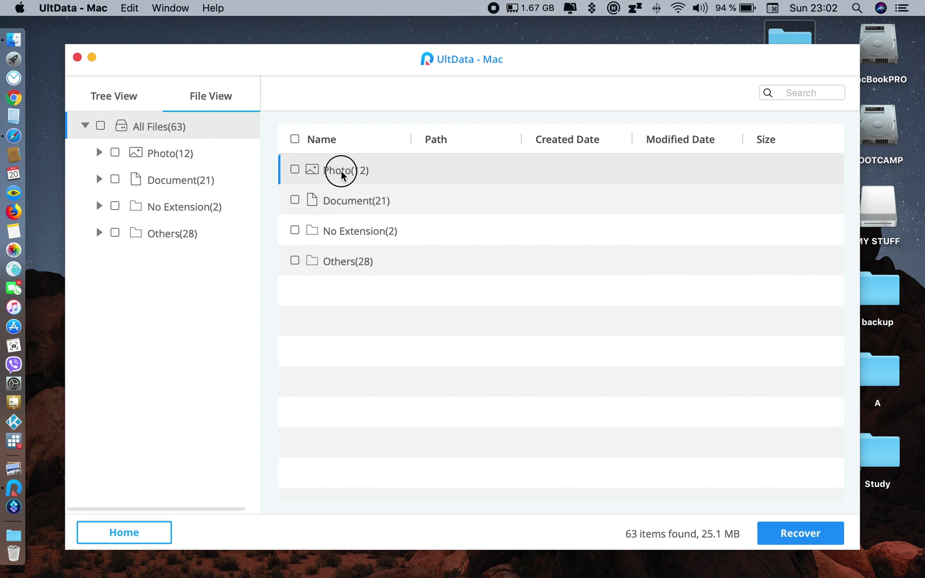
pyautogui.click(138, 151)
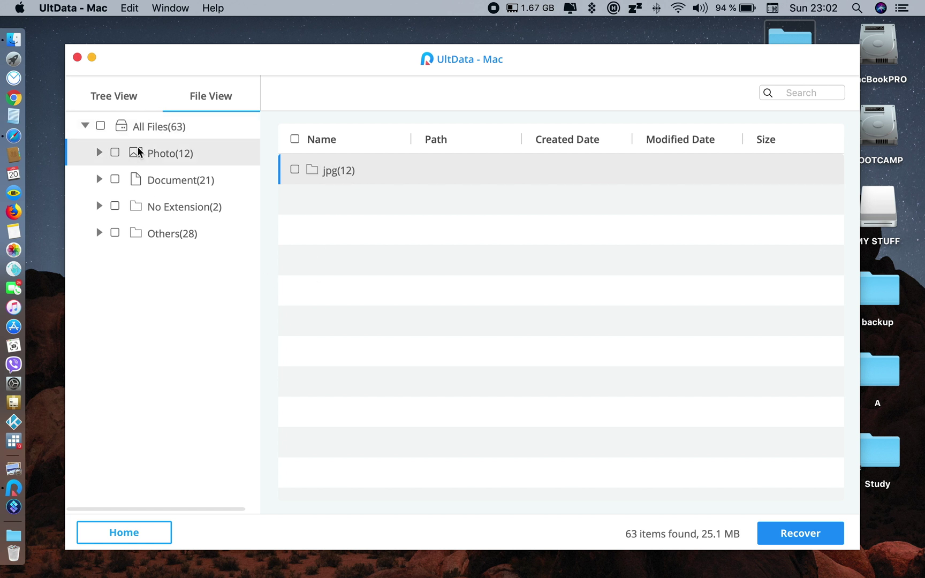
pyautogui.click(162, 185)
pyautogui.click(161, 204)
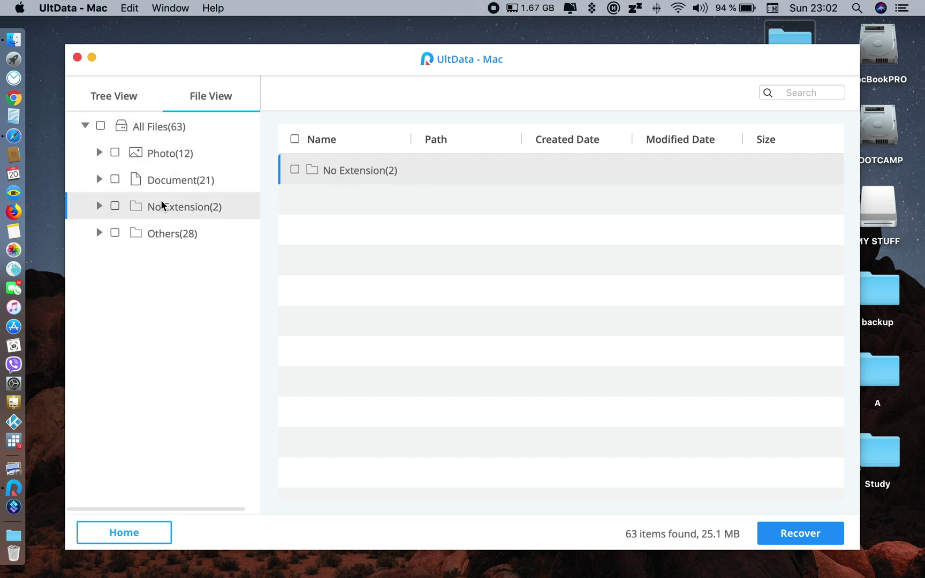
pyautogui.click(182, 244)
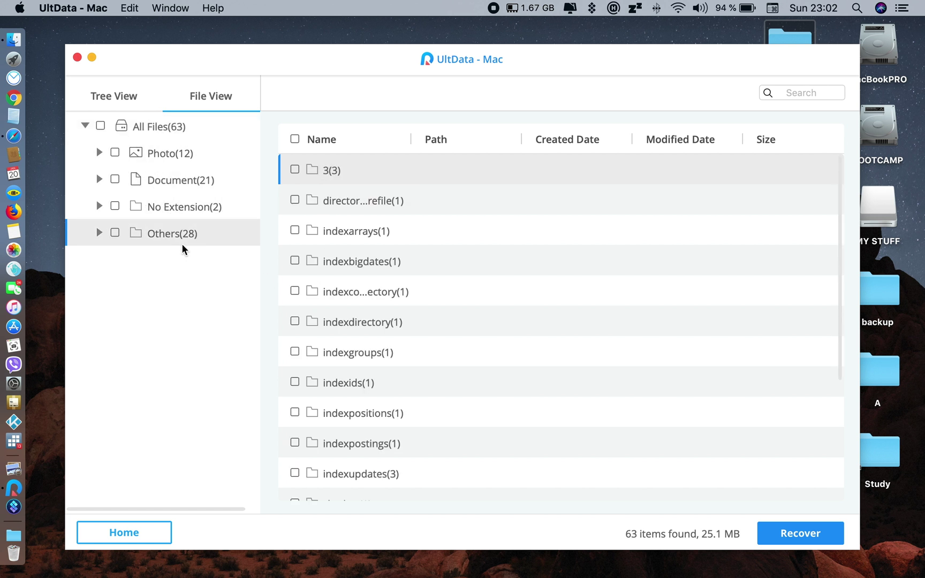
pyautogui.click(143, 137)
pyautogui.click(121, 105)
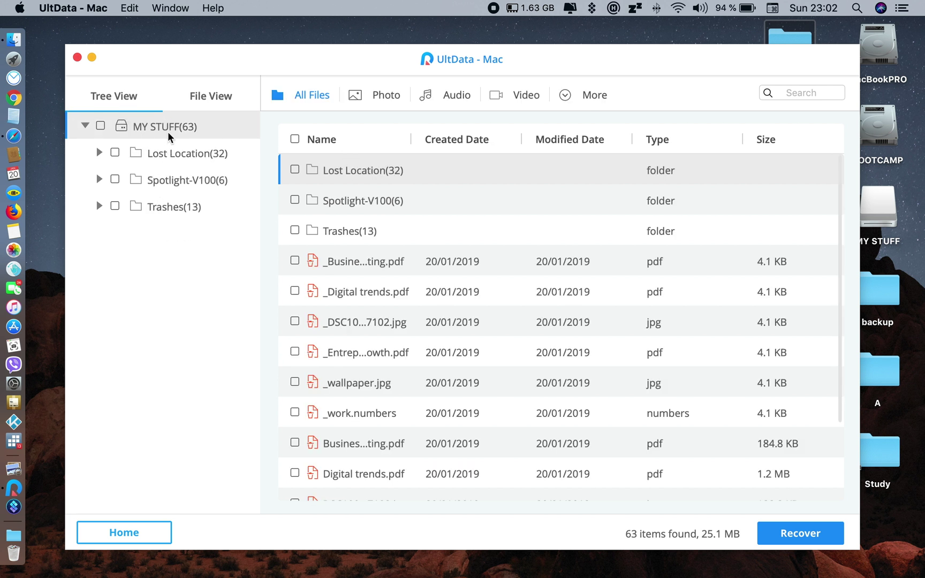
# Step: Select all 63 found files and start recovering them
pyautogui.click(295, 140)
pyautogui.scroll(-5, 322, 321)
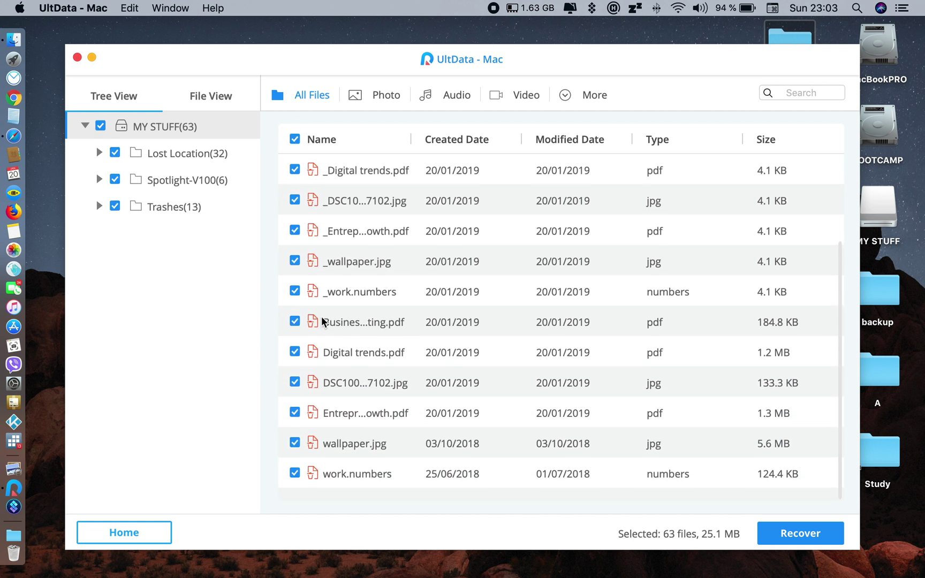
pyautogui.scroll(5, 321, 321)
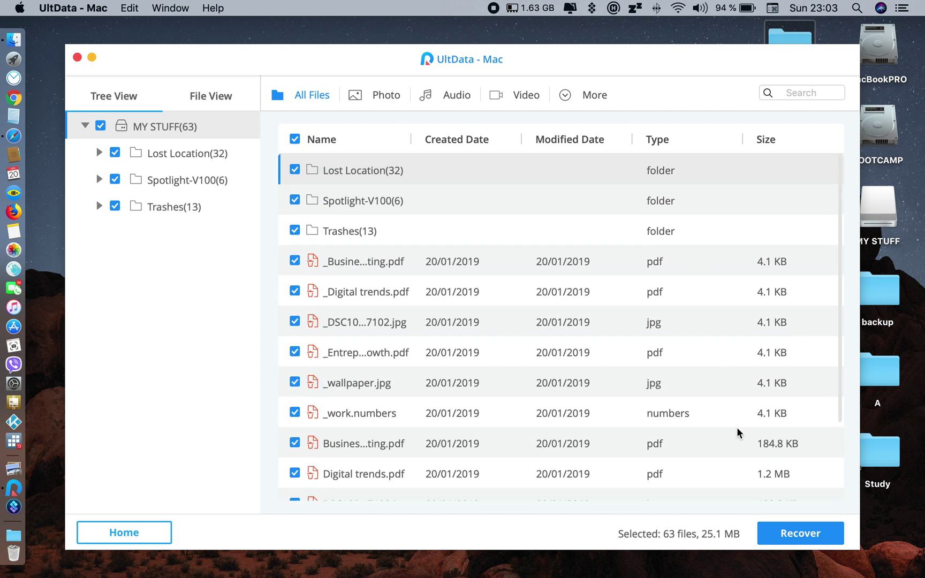
pyautogui.click(801, 536)
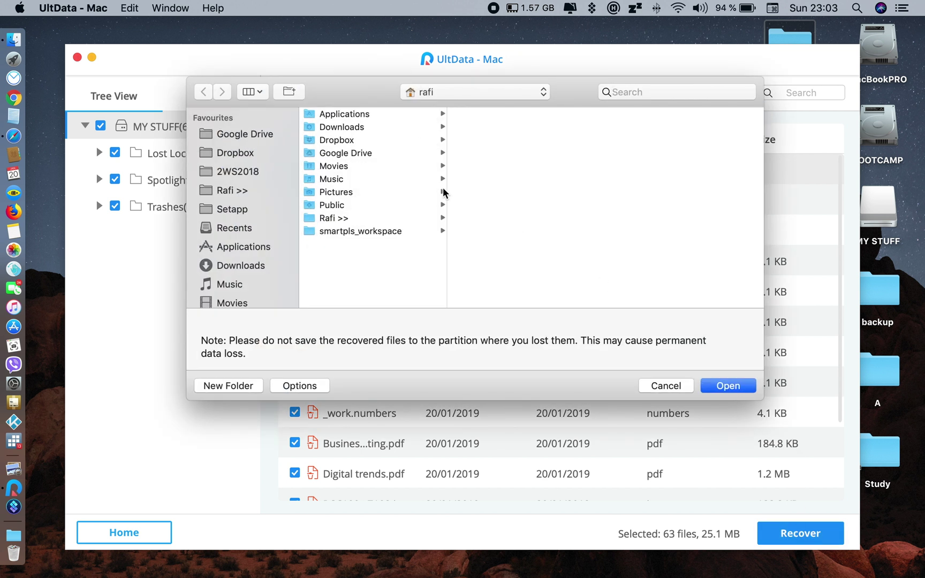
# Step: Save the recovered files into a new 'recover' folder in Downloads
pyautogui.click(239, 271)
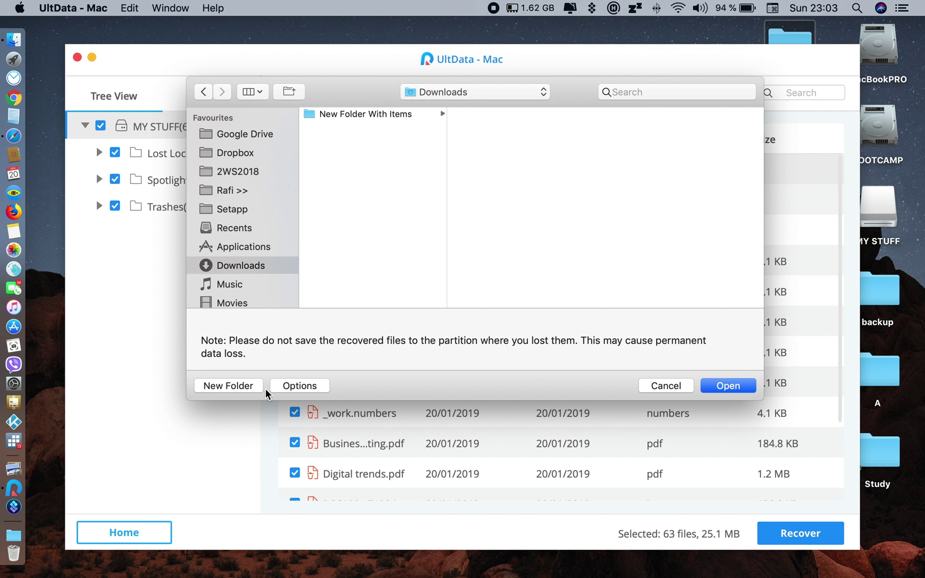
pyautogui.click(252, 393)
pyautogui.write('re')
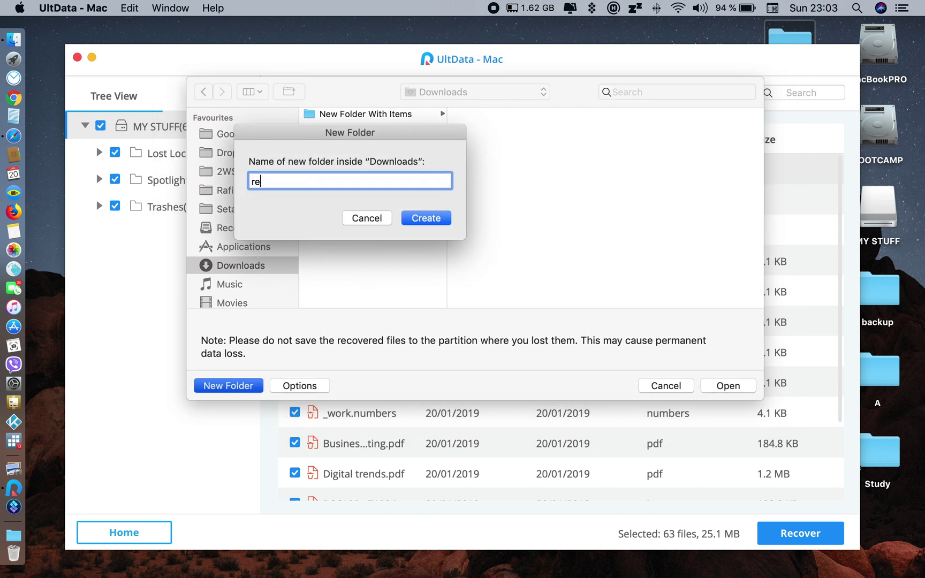
pyautogui.write('cover')
pyautogui.click(431, 219)
pyautogui.click(728, 385)
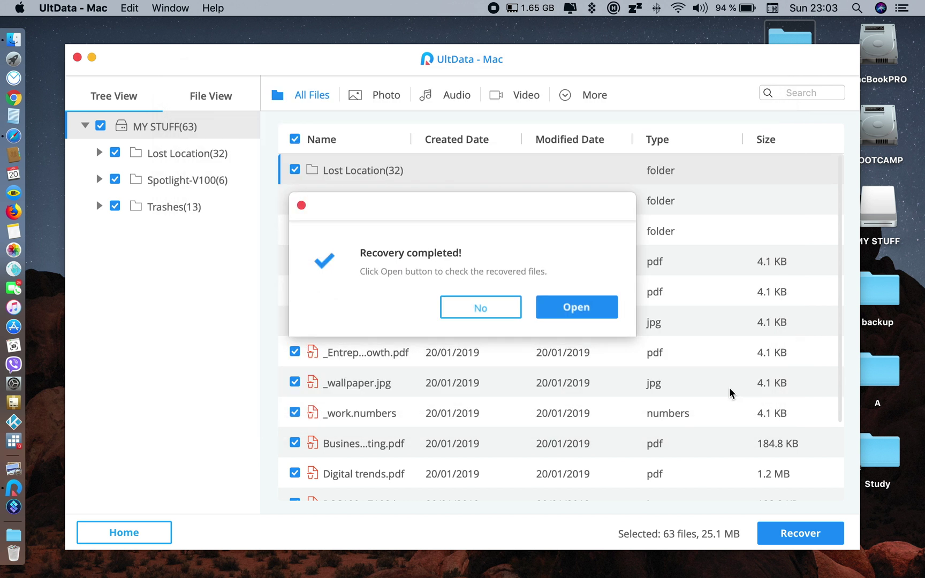
# Step: Open the recovered MY STUFF folder in Finder and select a recovered PDF
pyautogui.click(576, 308)
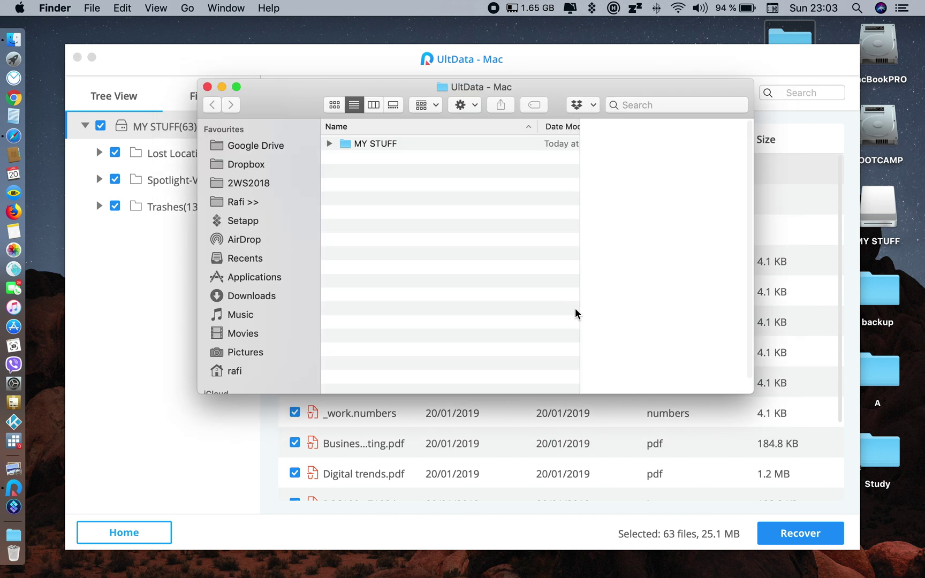
pyautogui.doubleClick(407, 145)
pyautogui.click(407, 149)
# Step: Open the recovered Business Marketing.pdf in Preview, scroll through it, and close it
pyautogui.doubleClick(414, 184)
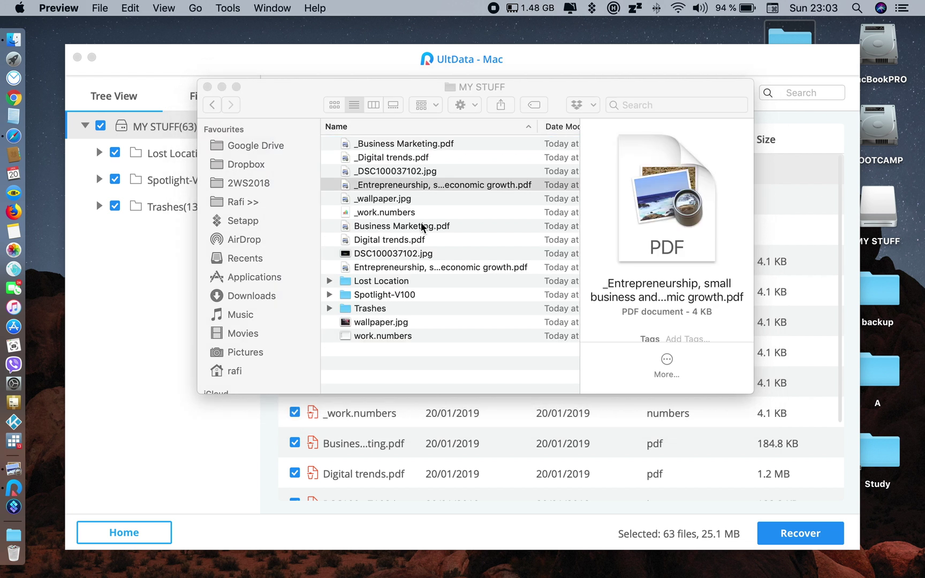
pyautogui.doubleClick(422, 226)
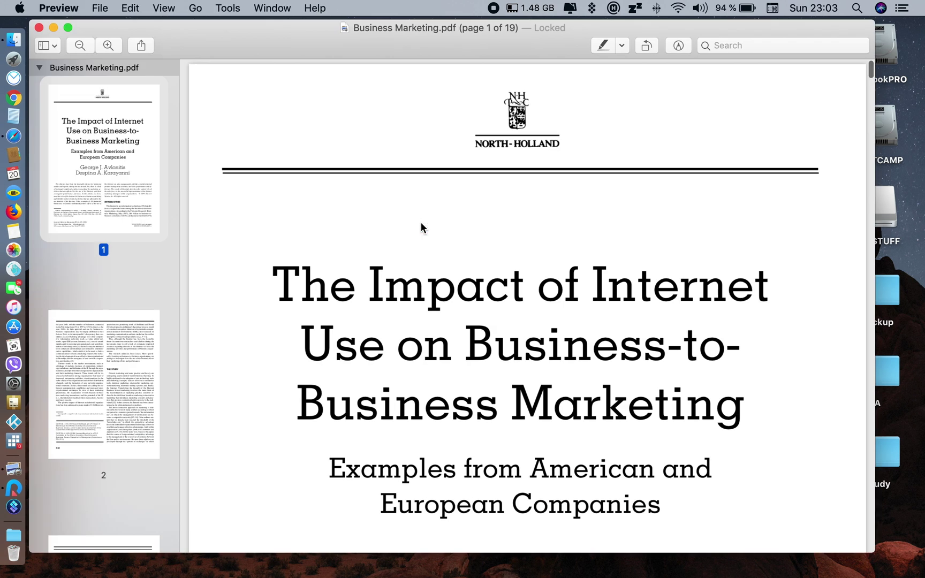
pyautogui.scroll(-15, 262, 227)
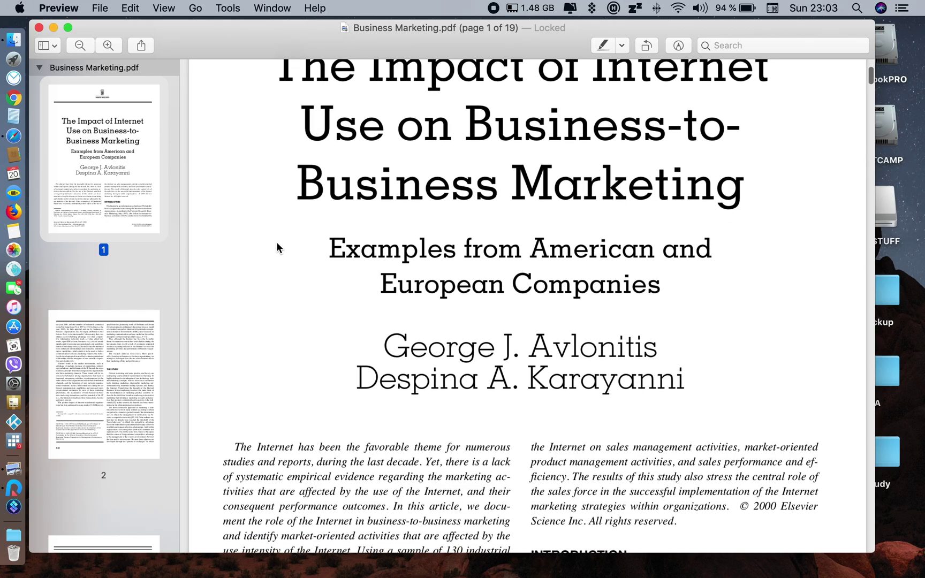
pyautogui.scroll(15, 277, 246)
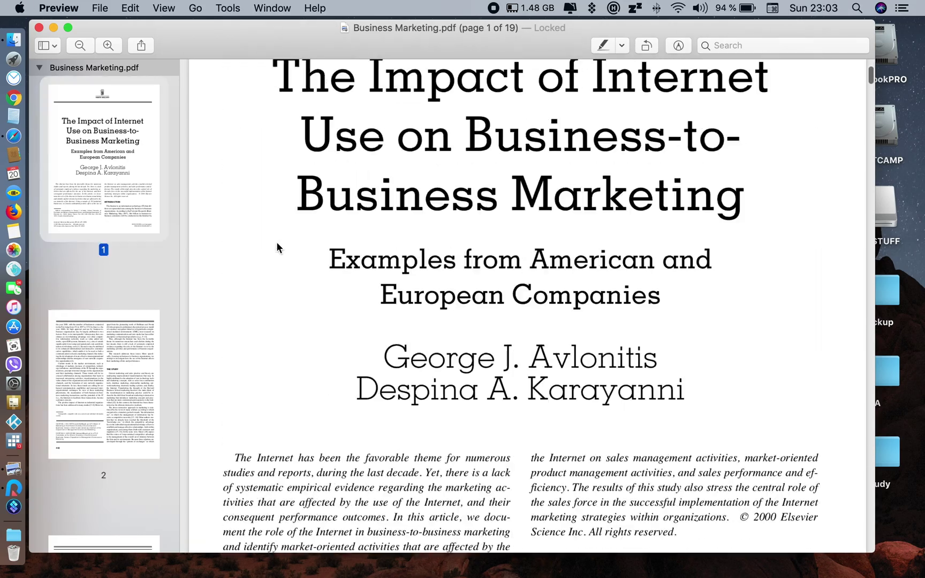
pyautogui.click(38, 27)
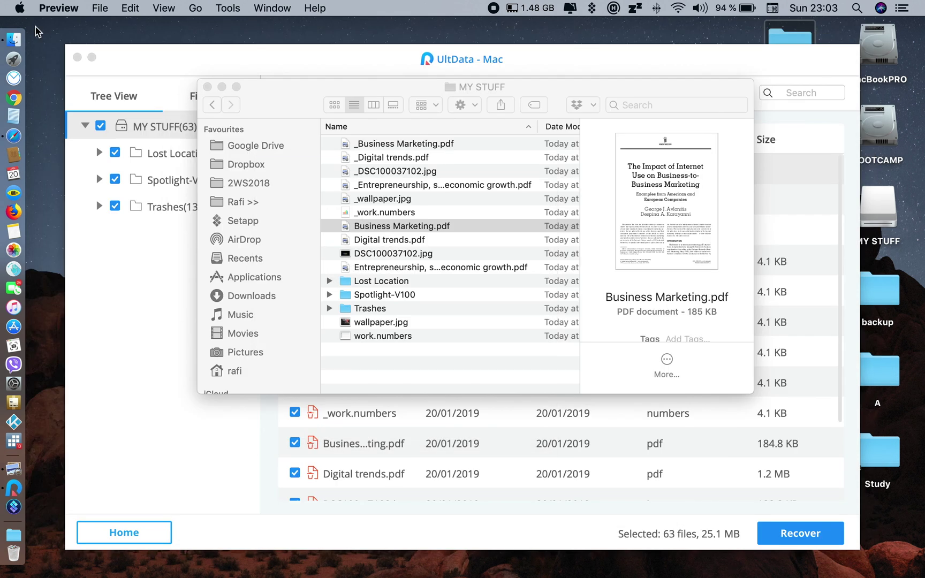
# Step: Check that Digital trends.pdf and the DSC100037102.jpg city photo open intact, closing each
pyautogui.doubleClick(377, 241)
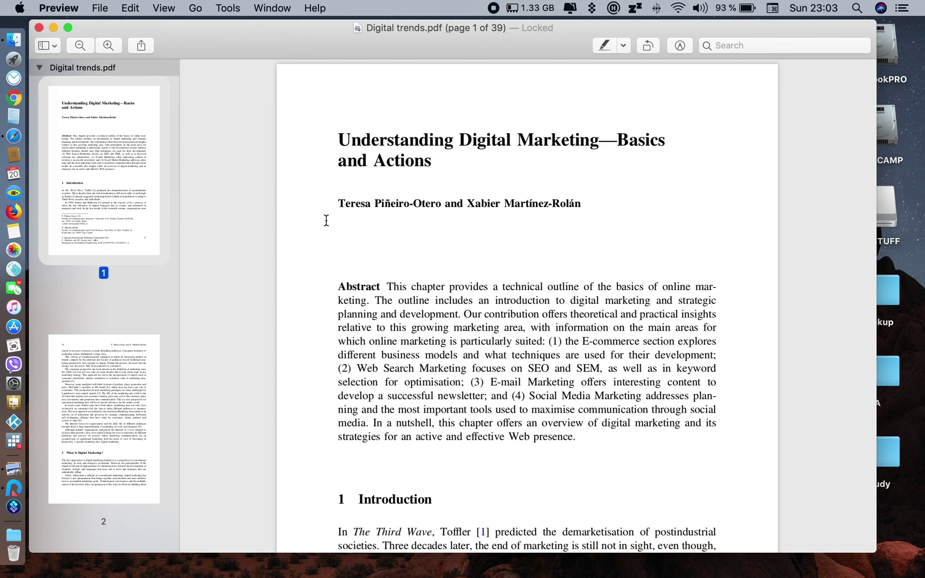
pyautogui.scroll(-20, 350, 243)
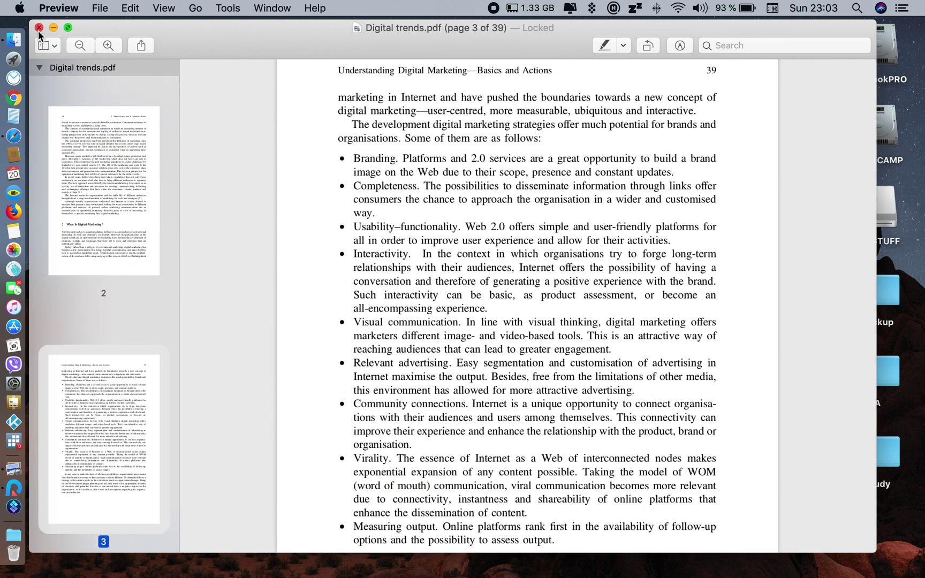
pyautogui.click(39, 28)
pyautogui.doubleClick(375, 254)
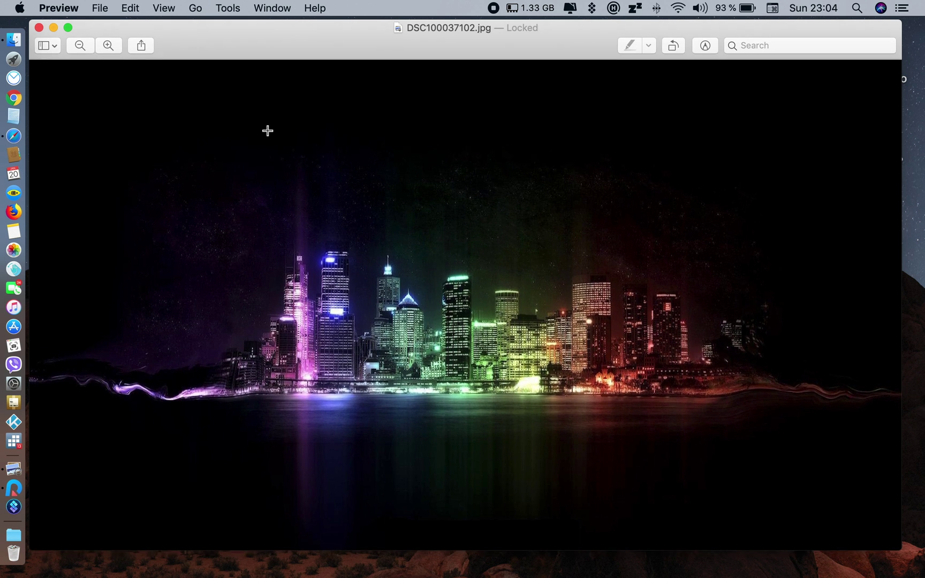
pyautogui.click(43, 29)
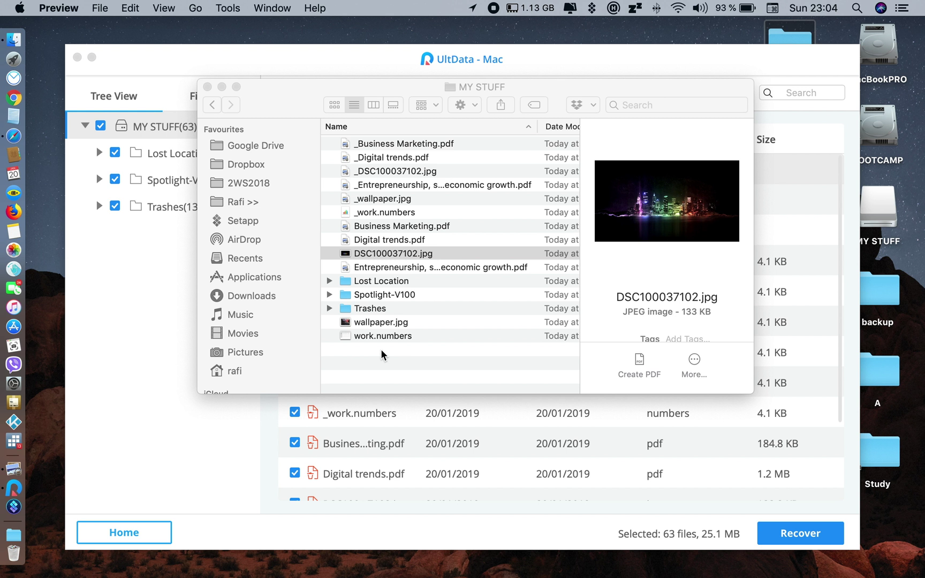
# Step: Try opening the _DSC100037102.jpg copy and dismiss its cannot-be-opened alert
pyautogui.click(425, 198)
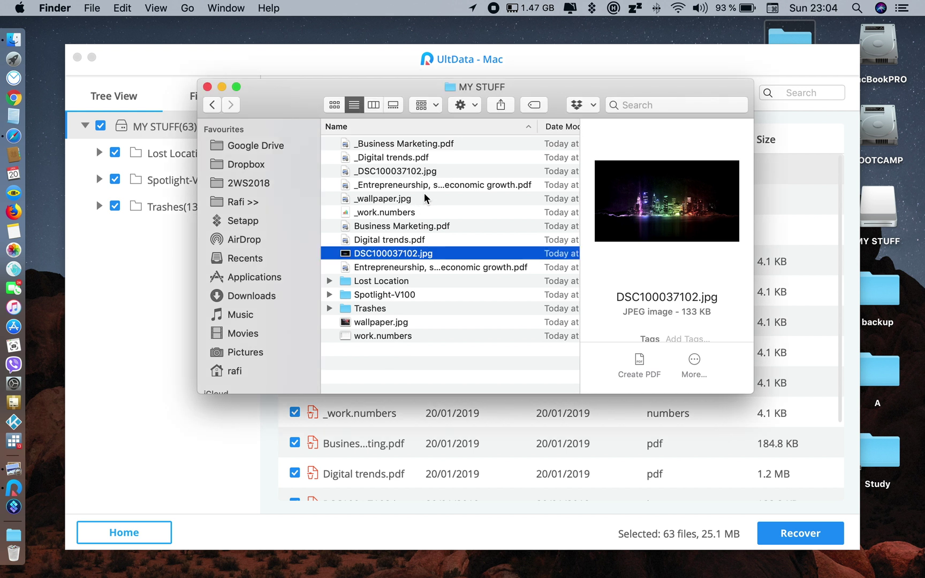
pyautogui.click(432, 162)
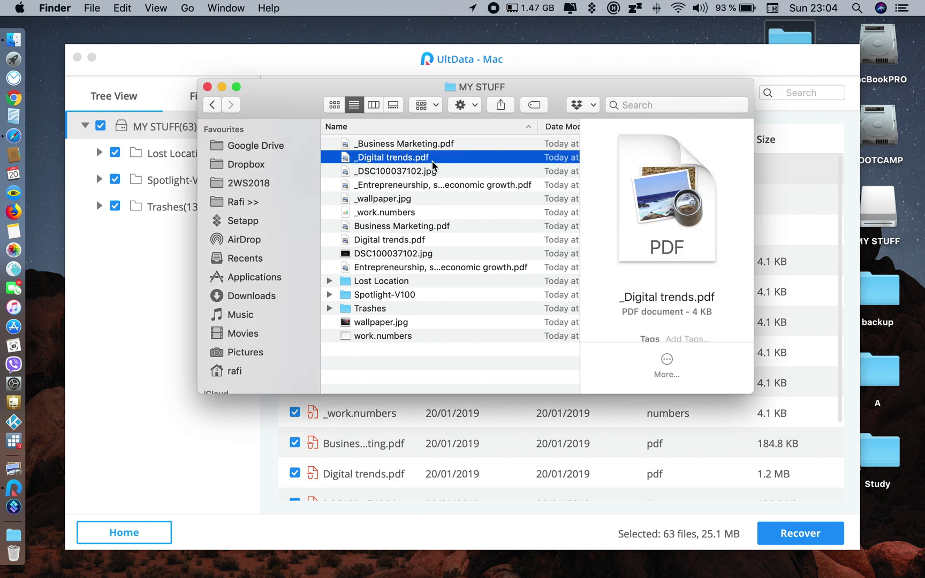
pyautogui.click(397, 172)
pyautogui.doubleClick(396, 173)
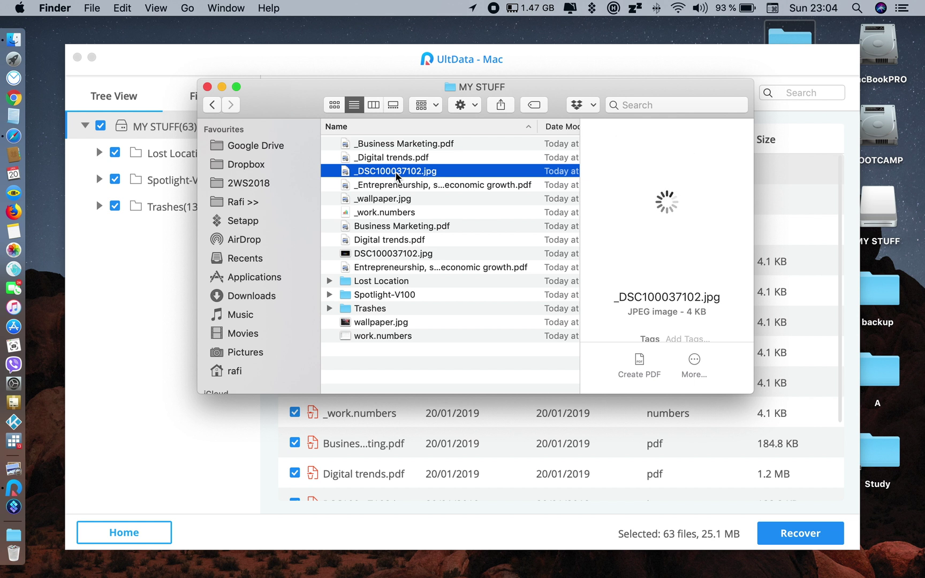
pyautogui.click(593, 223)
# Step: Reopen DSC100037102.jpg, close it and the MY STUFF window, returning to UltData's results
pyautogui.doubleClick(366, 253)
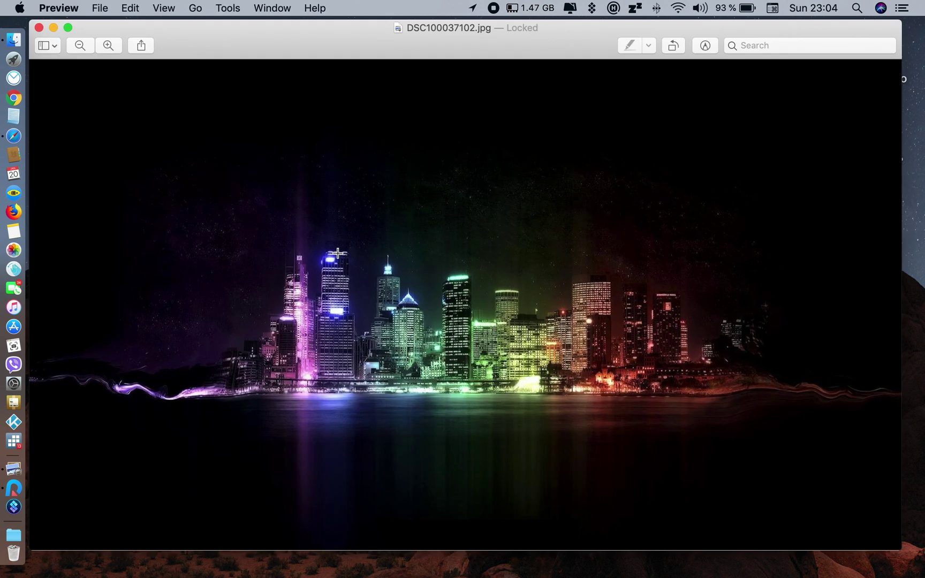
pyautogui.press('super+w')
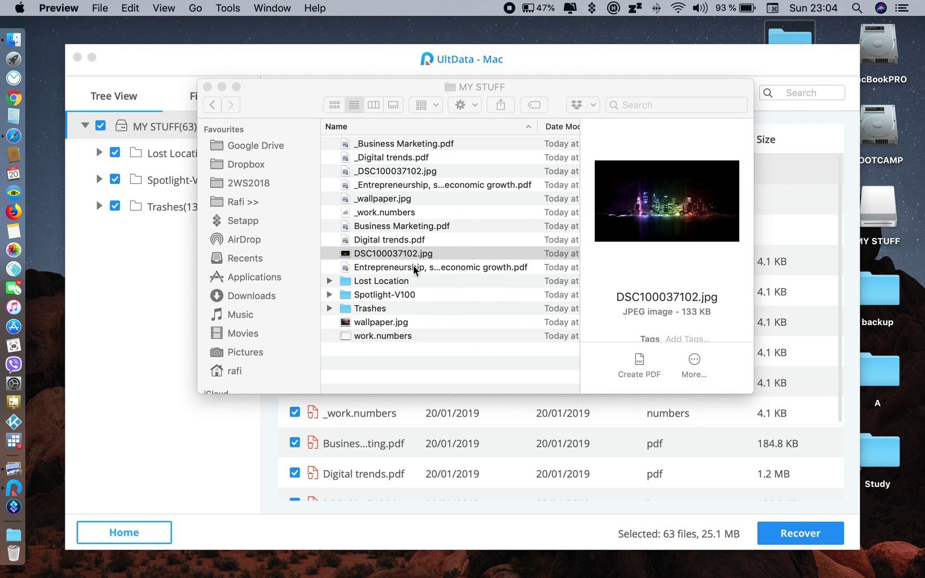
pyautogui.click(208, 87)
pyautogui.click(250, 68)
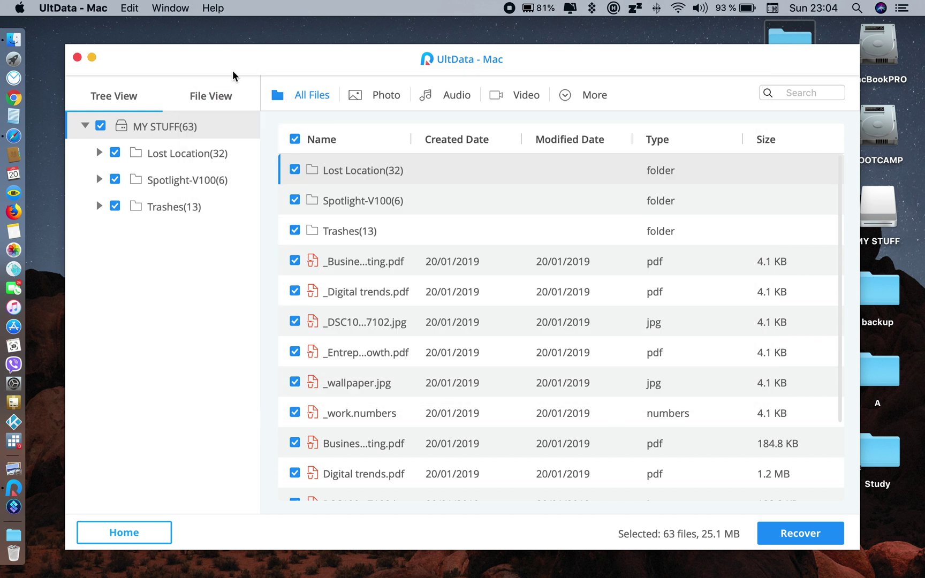
# Step: Scroll through the UltData - Mac page in Safari, then highlight the 1/11/2019 - 1/25/2019 offer dates
pyautogui.click(9, 138)
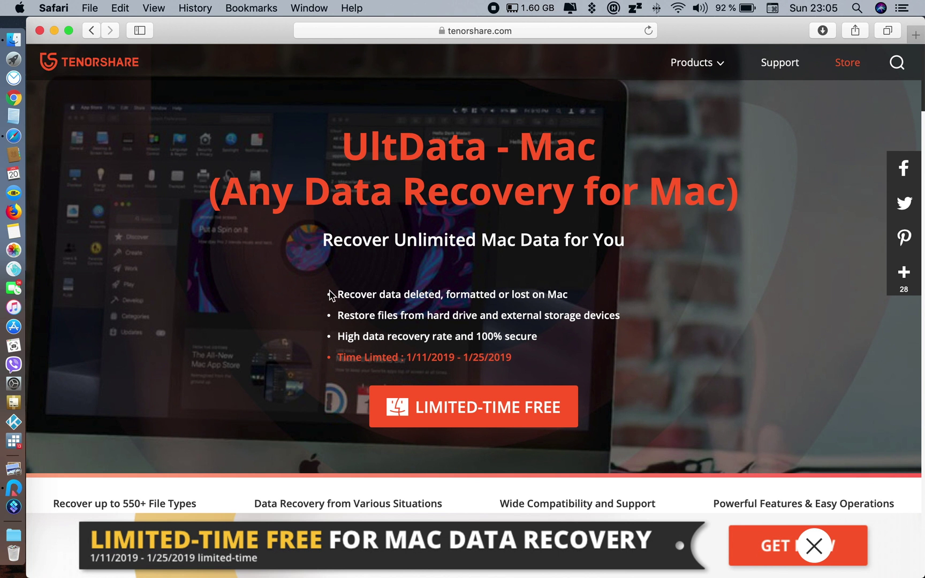
pyautogui.scroll(-2, 330, 295)
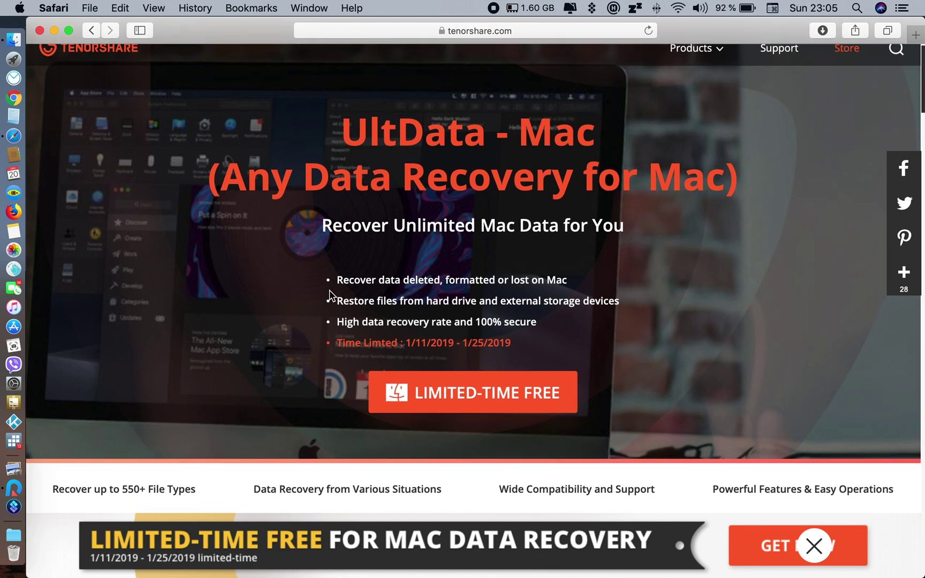
pyautogui.scroll(-1, 331, 294)
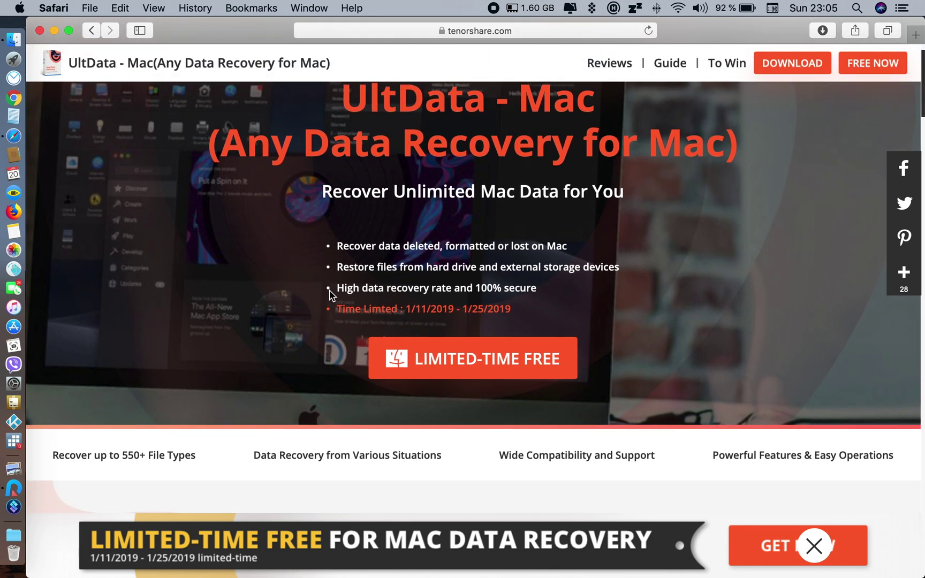
pyautogui.scroll(-5, 330, 293)
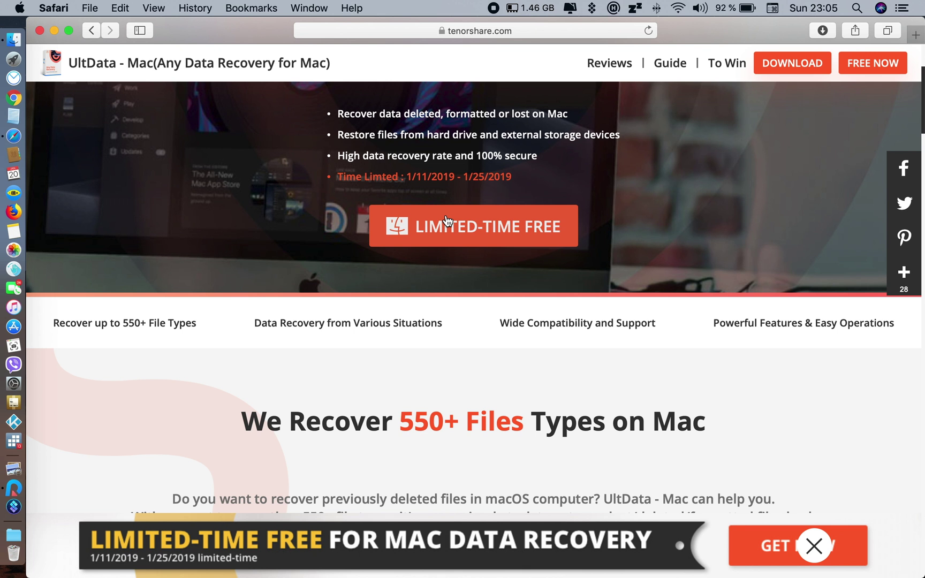
pyautogui.scroll(3, 446, 221)
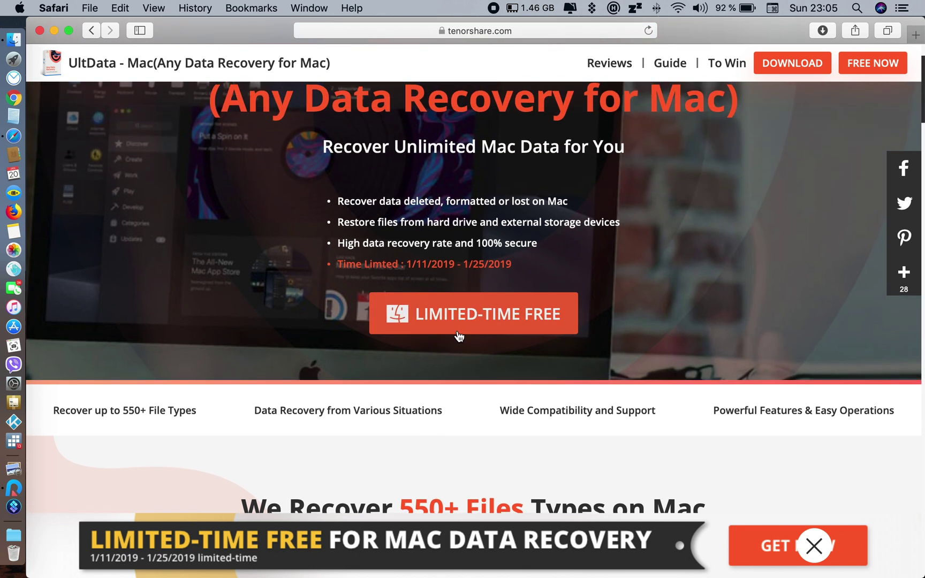
pyautogui.scroll(-5, 459, 336)
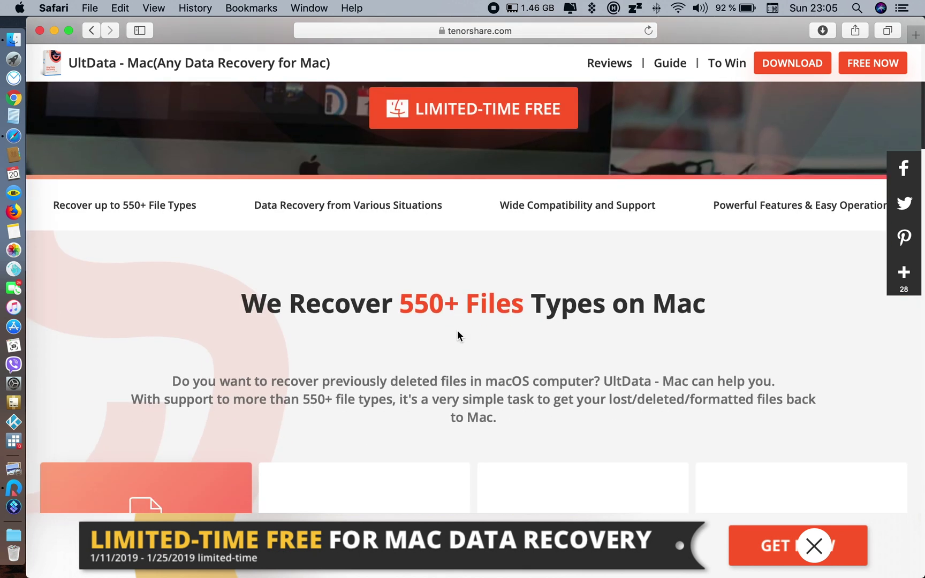
pyautogui.scroll(-5, 458, 336)
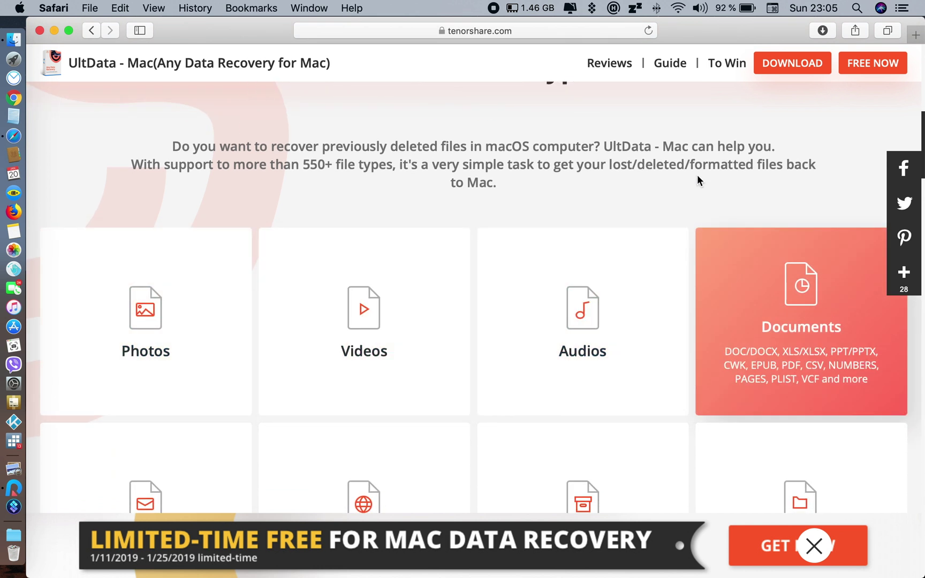
pyautogui.scroll(-5, 682, 160)
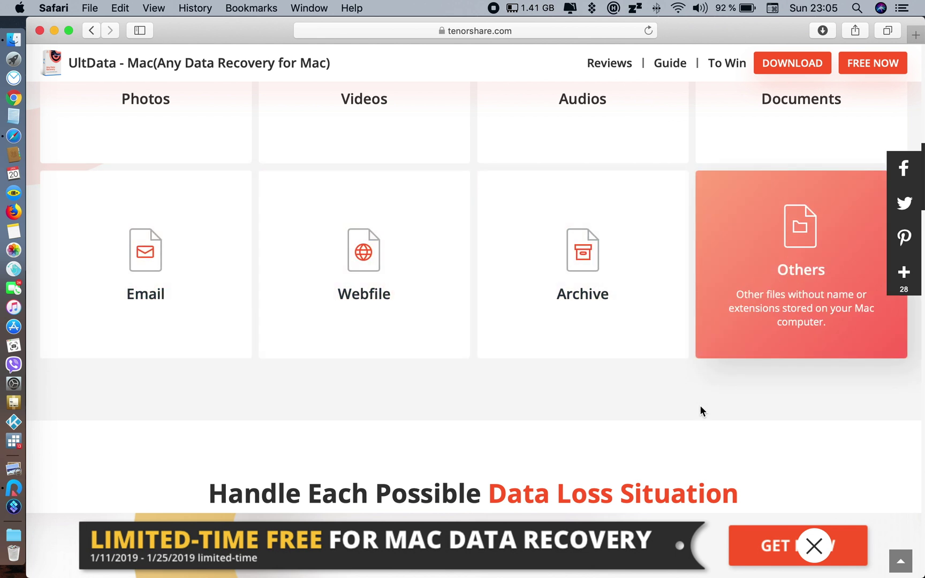
pyautogui.scroll(-7, 699, 412)
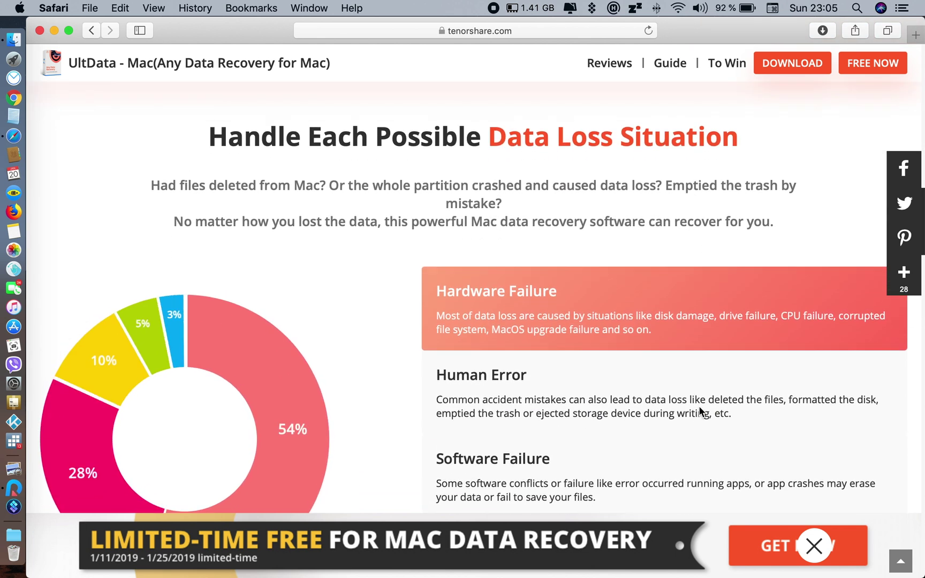
pyautogui.scroll(-3, 700, 412)
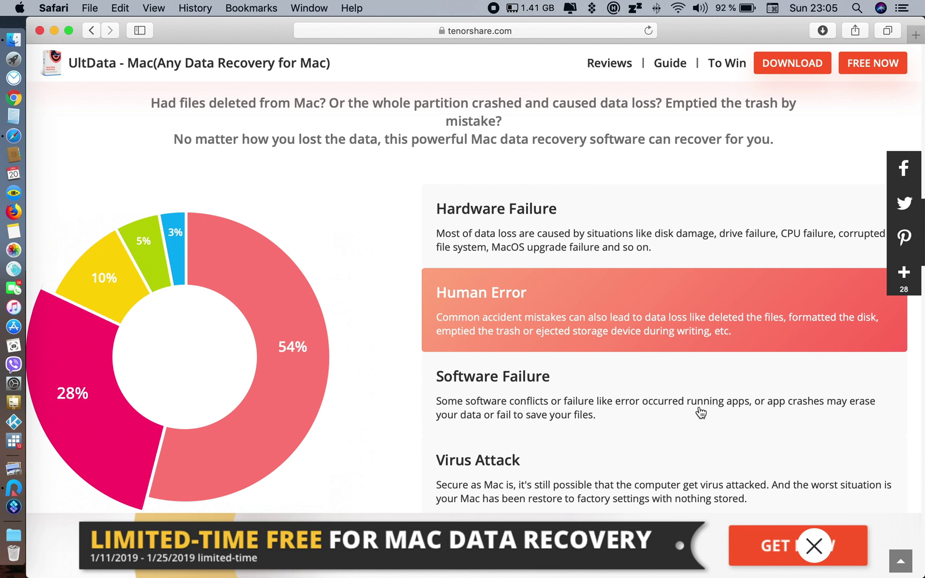
pyautogui.scroll(-7, 701, 412)
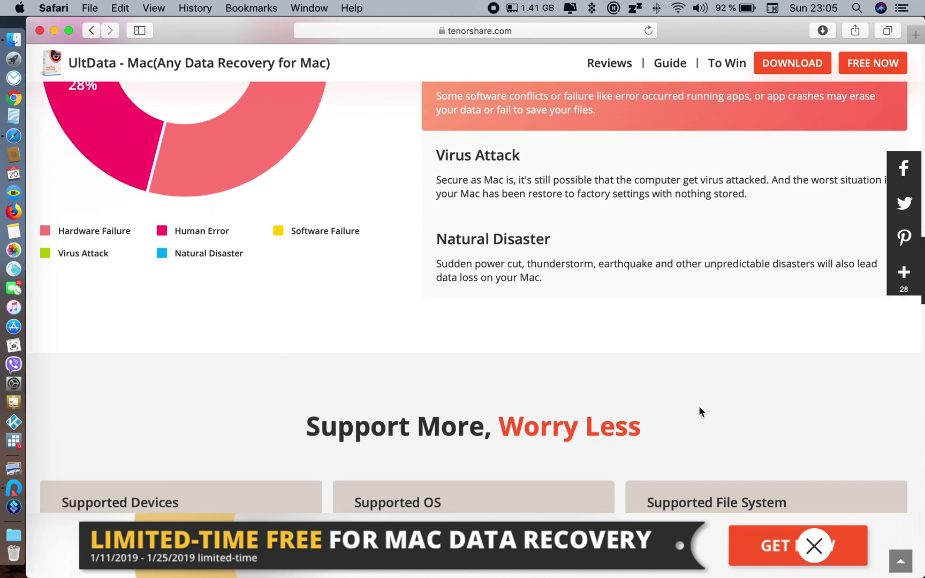
pyautogui.scroll(-1, 699, 407)
pyautogui.scroll(20, 699, 407)
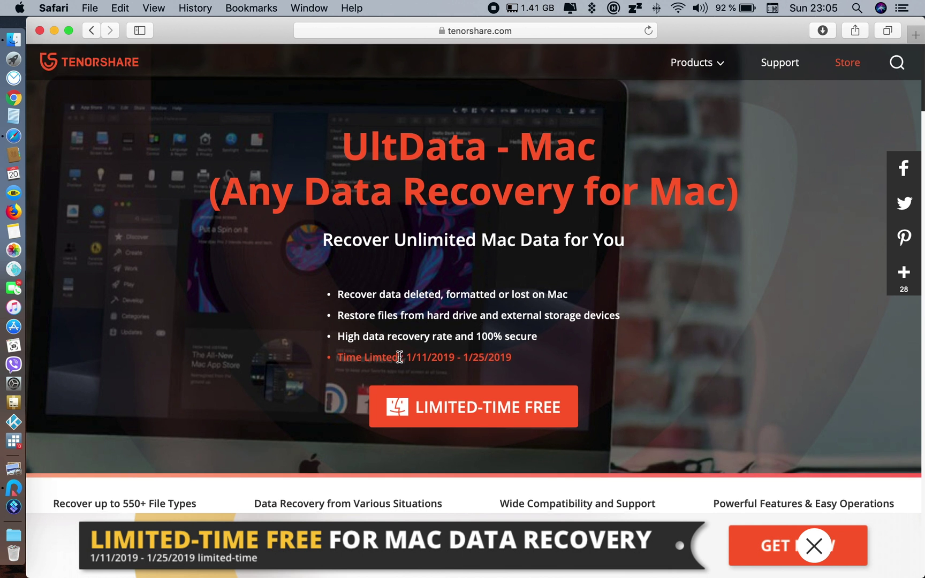
pyautogui.moveTo(399, 358); pyautogui.dragTo(523, 358)
# Step: Open the UltData free-offer page in two new Safari tabs via the GET NOW banner
pyautogui.click(524, 358)
pyautogui.click(336, 544)
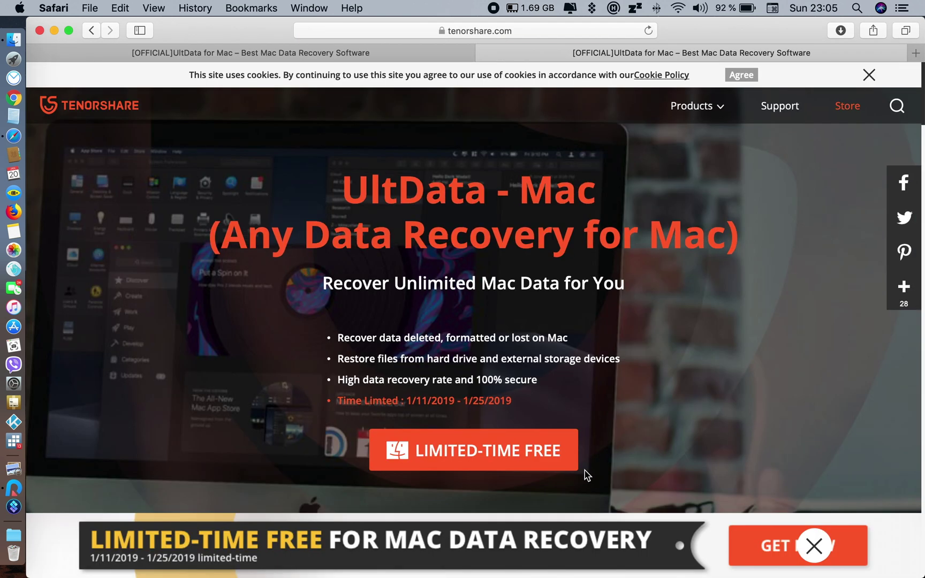
pyautogui.scroll(-5, 599, 403)
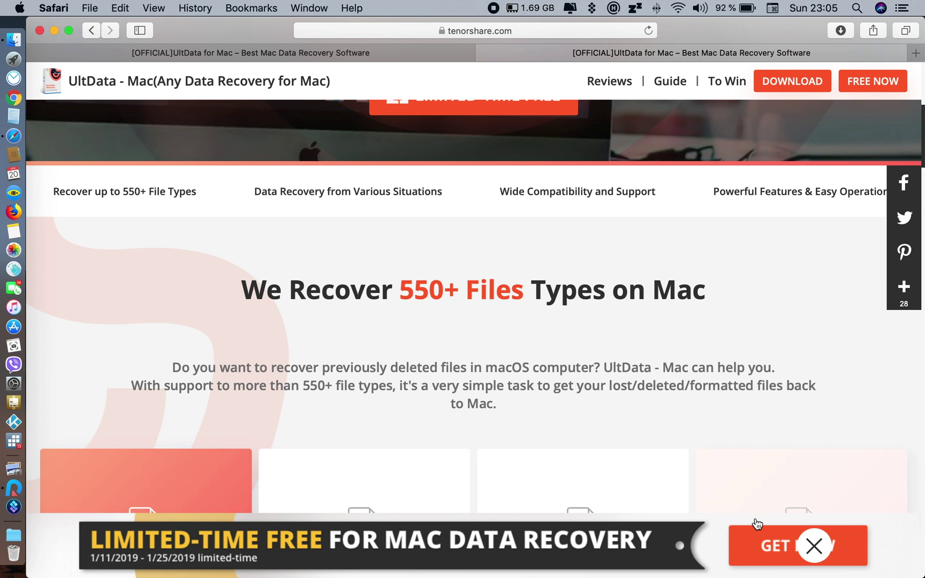
pyautogui.click(758, 552)
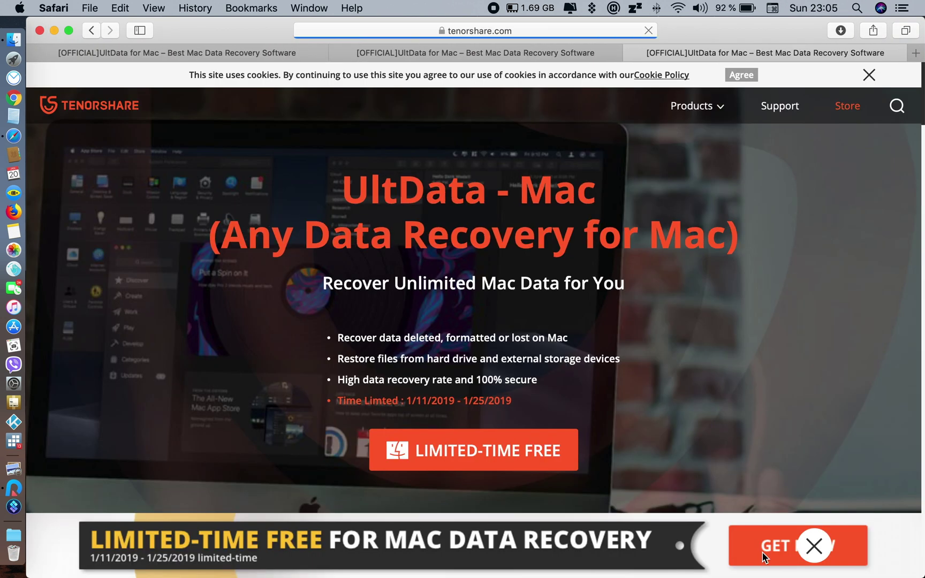
# Step: Bring up the LIMITED-TIME FREE registration form, click its Name field, then dismiss it
pyautogui.click(549, 459)
pyautogui.click(643, 283)
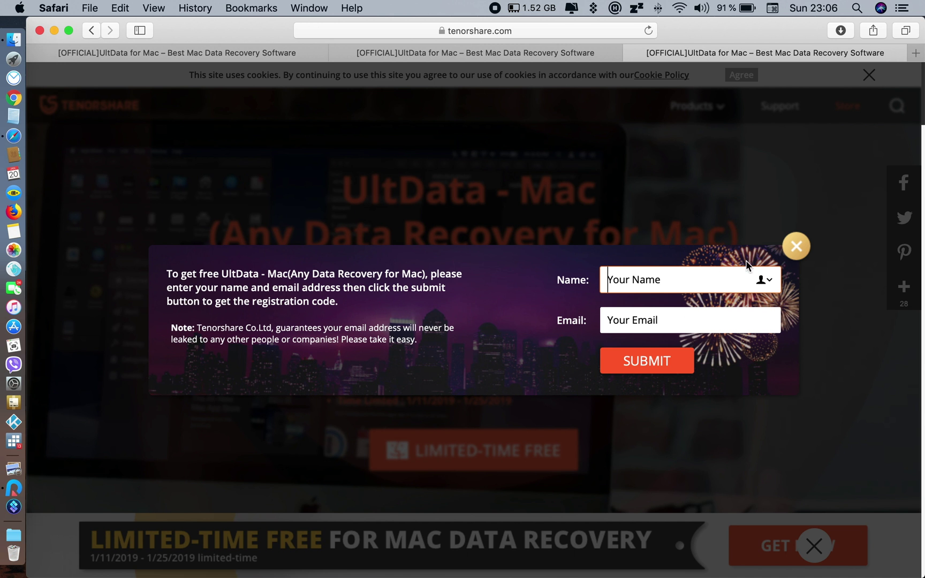
pyautogui.click(797, 246)
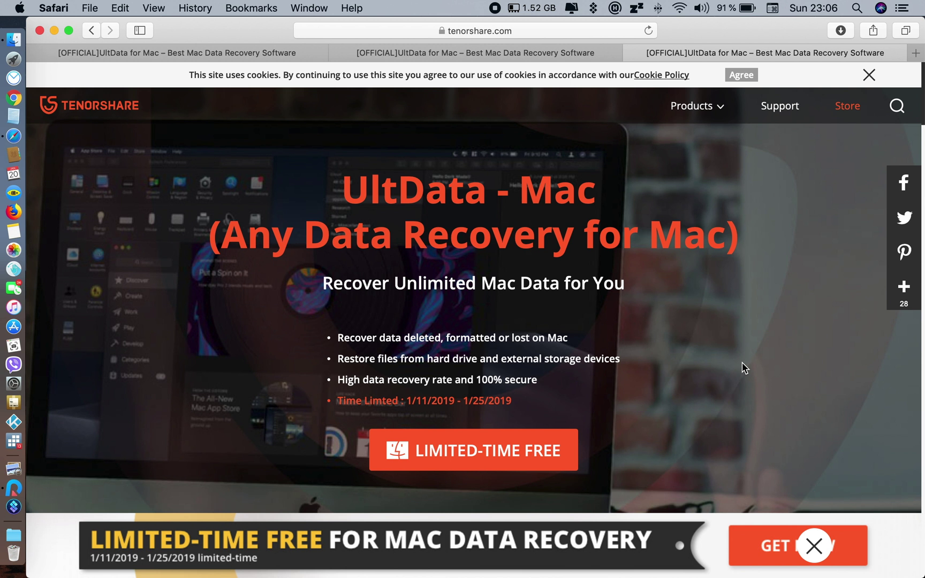
pyautogui.scroll(-1, 742, 367)
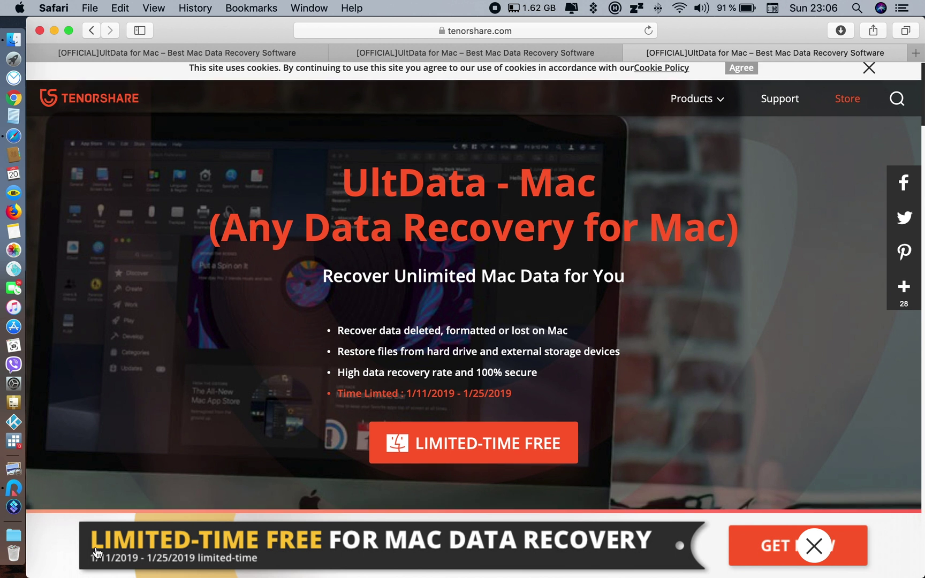